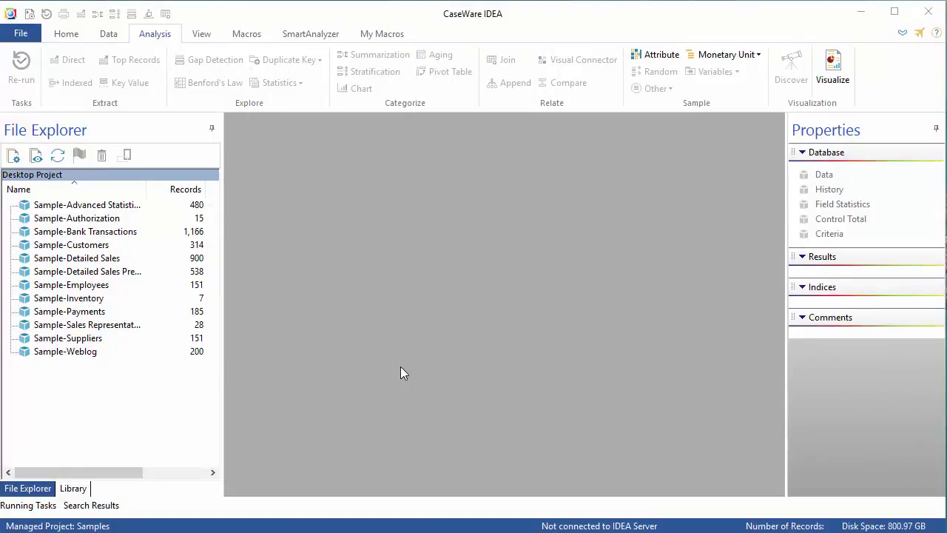
Open Sample-Suppliers, then Sample-Employees, as grid tabs from File Explorer
{"action": "double_click", "coordinate": [91, 338]}
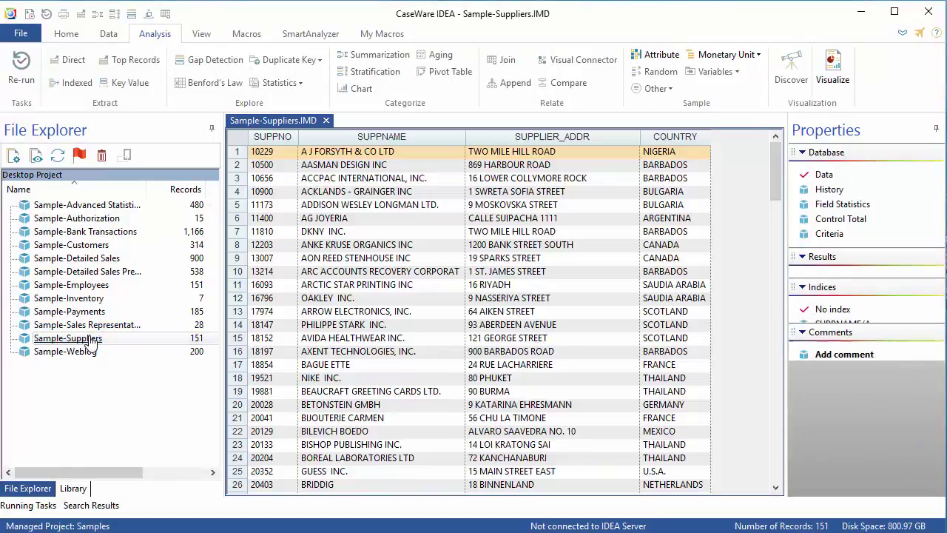
{"action": "double_click", "coordinate": [99, 289]}
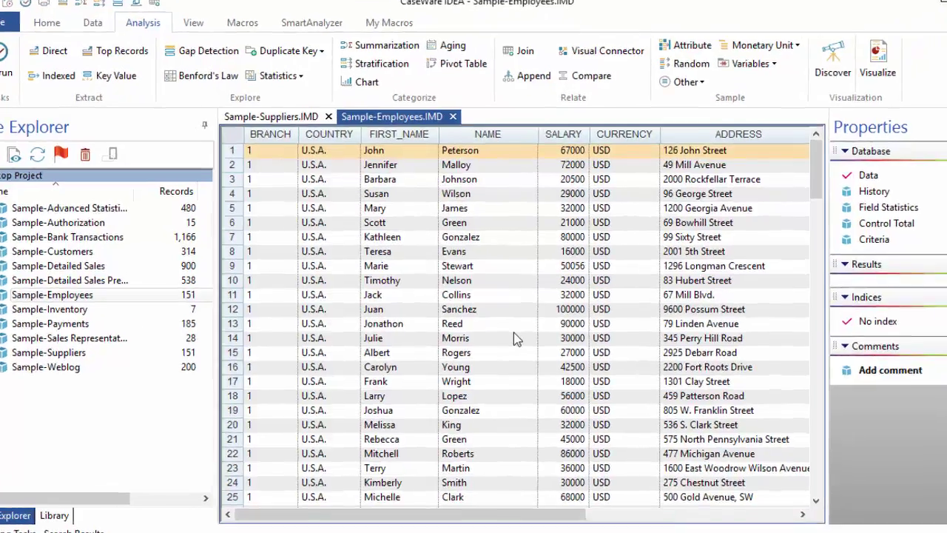
Append a virtual character field TABLE NAME of length 20 to Sample-Employees
{"action": "double_click", "coordinate": [497, 326]}
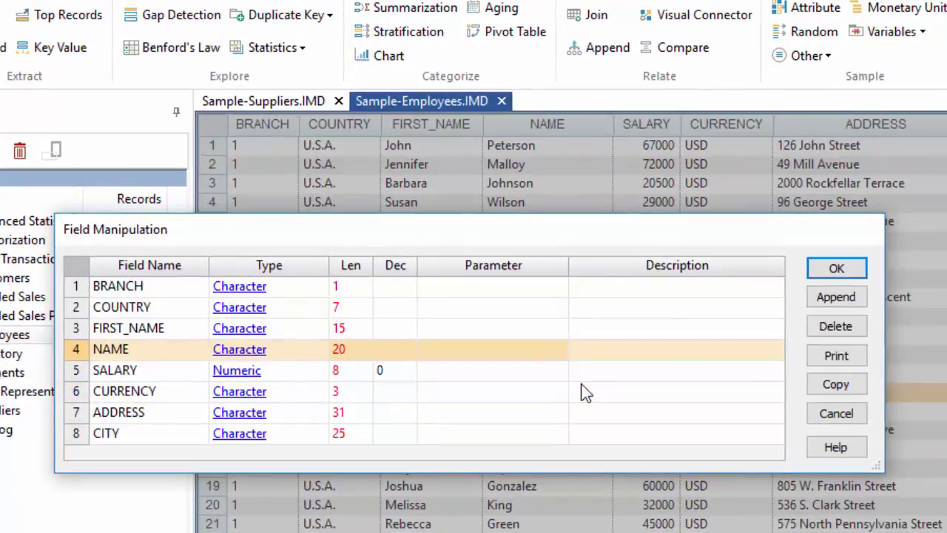
{"action": "left_click", "coordinate": [837, 306]}
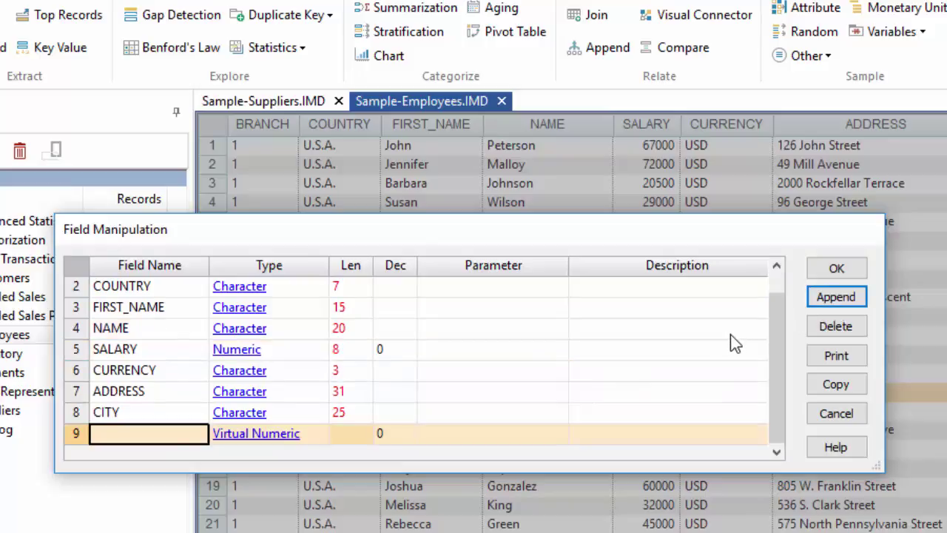
{"action": "type", "text": "TABLE NAME"}
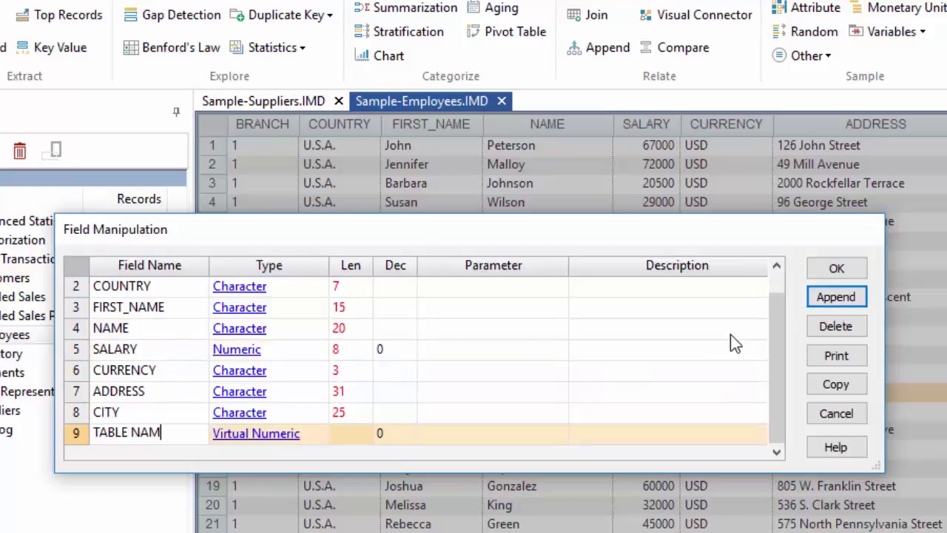
{"action": "left_click", "coordinate": [243, 437]}
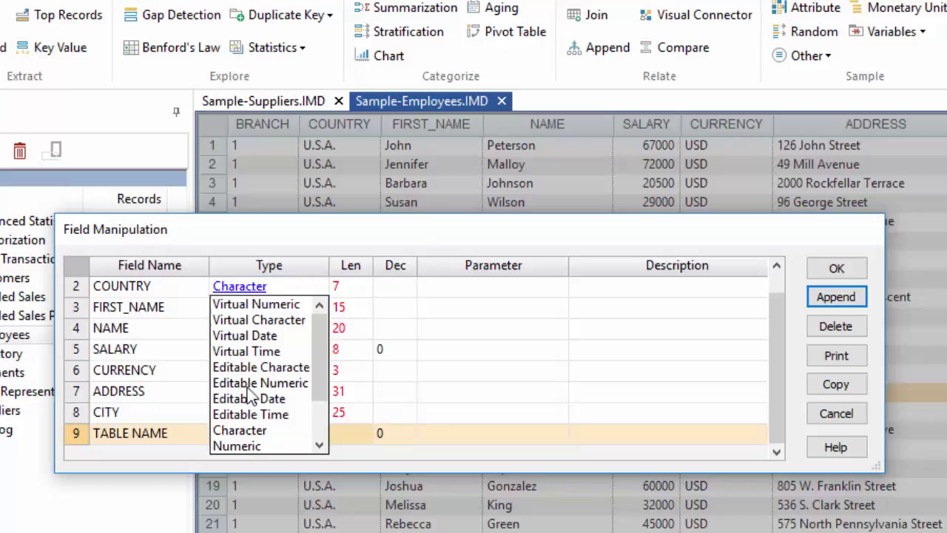
{"action": "left_click", "coordinate": [259, 321]}
{"action": "left_click", "coordinate": [352, 435]}
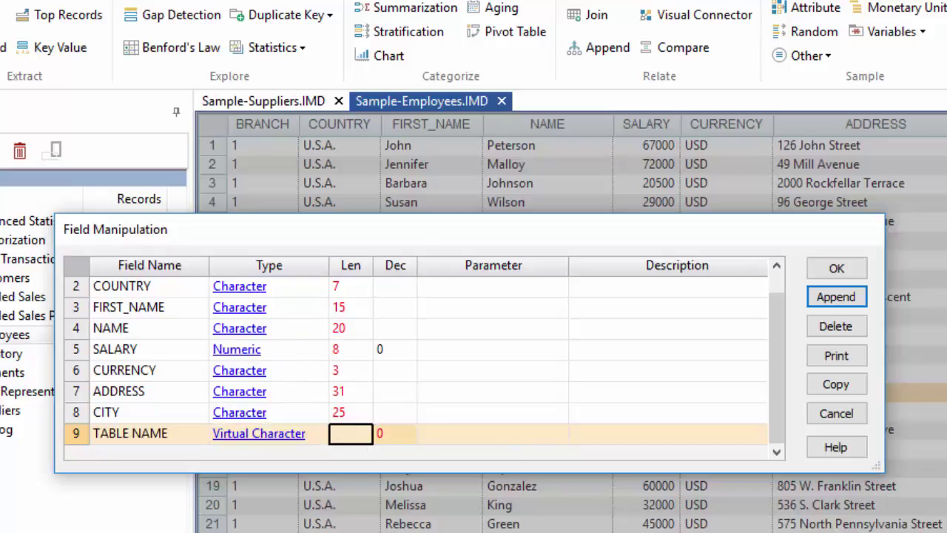
{"action": "type", "text": "20"}
Set the field's equation to the literal text "Employees" and confirm the new field
{"action": "left_click", "coordinate": [560, 437]}
{"action": "left_click", "coordinate": [94, 134]}
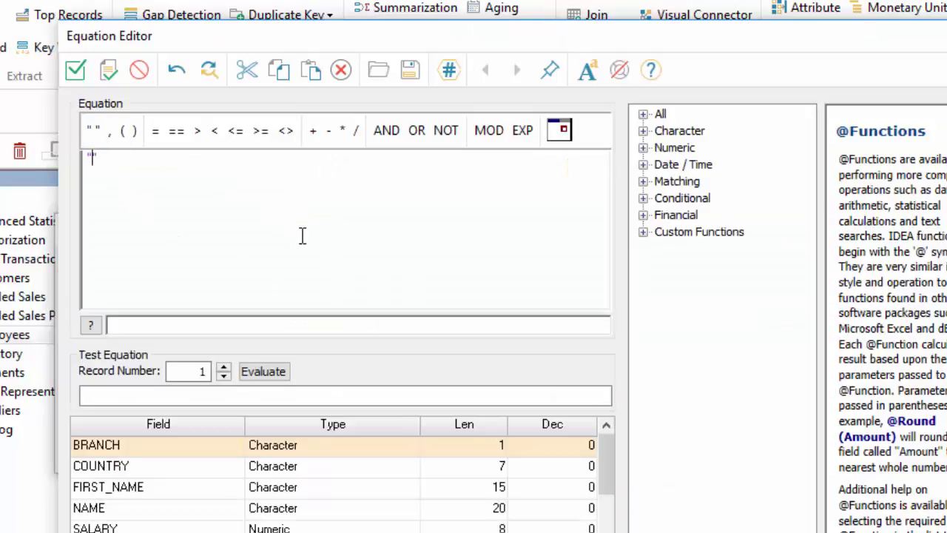
{"action": "type", "text": "Employees"}
{"action": "left_click", "coordinate": [76, 70]}
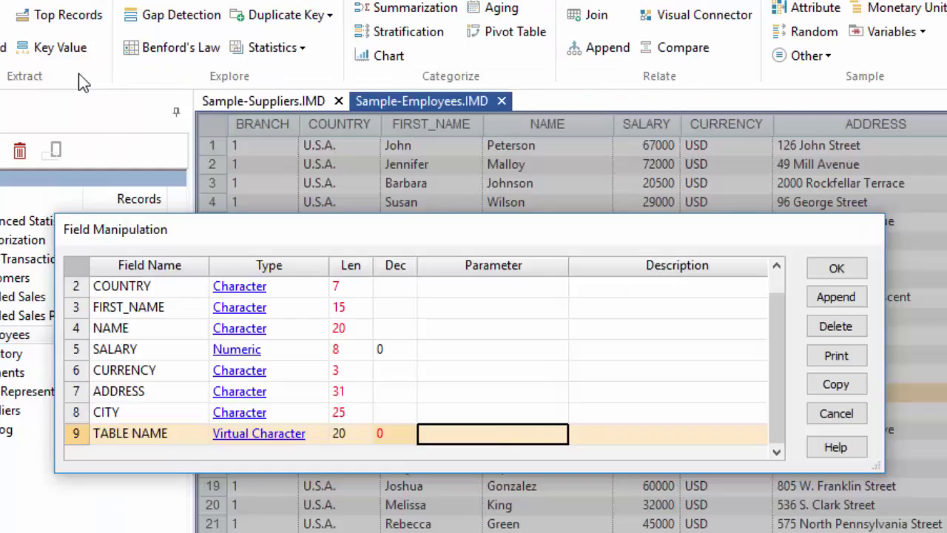
{"action": "left_click", "coordinate": [837, 269]}
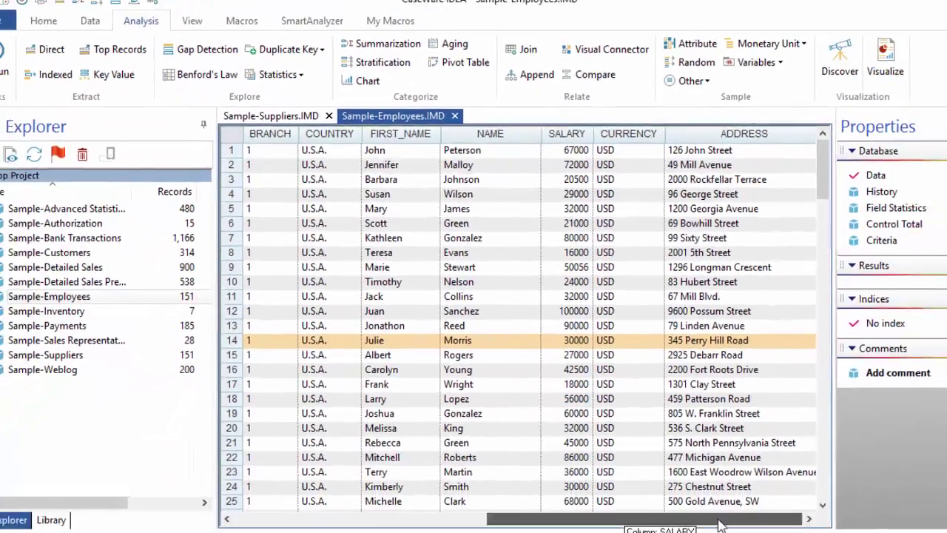
{"action": "left_click_drag", "start_coordinate": [438, 487], "coordinate": [675, 482]}
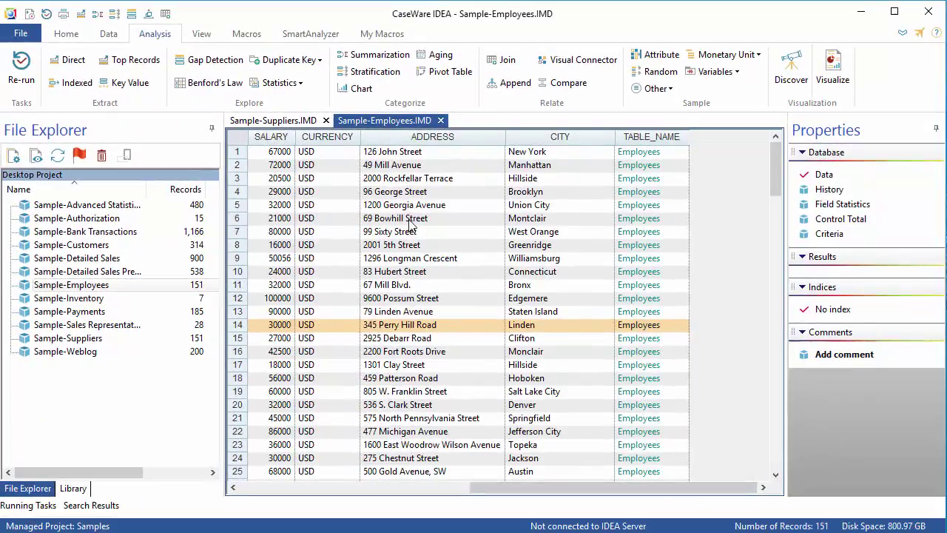
In Sample-Suppliers, append a virtual character field TABLE NAME of length 20
{"action": "left_click", "coordinate": [273, 120]}
{"action": "left_click", "coordinate": [458, 301]}
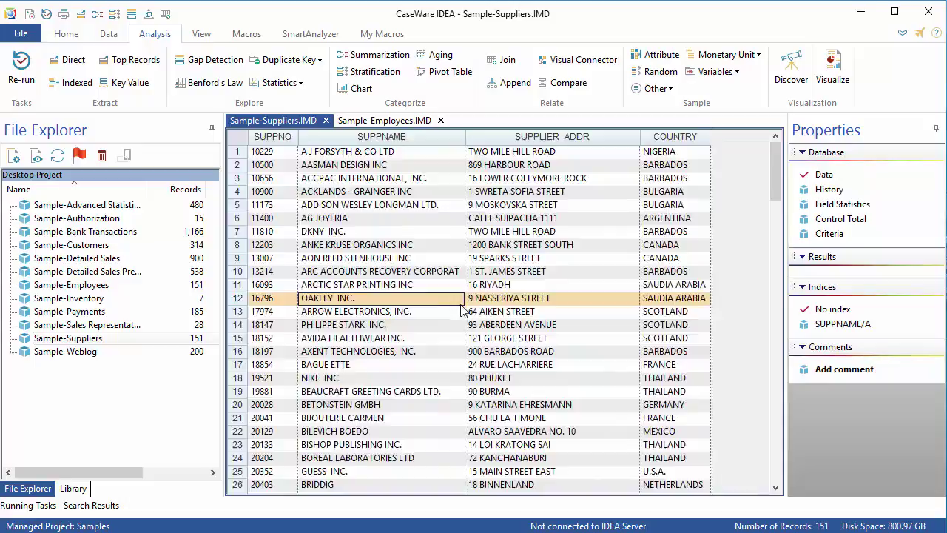
{"action": "key", "text": "F6"}
{"action": "left_click", "coordinate": [673, 259]}
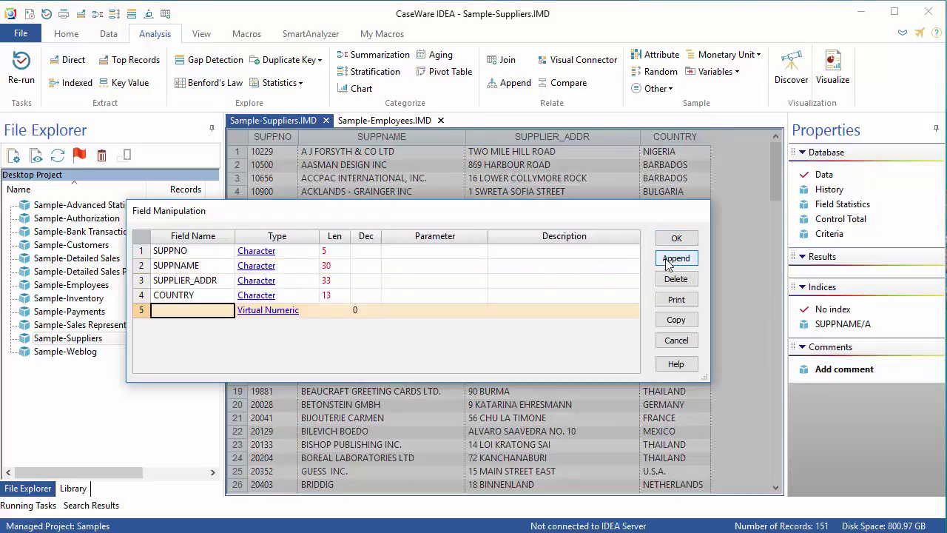
{"action": "type", "text": "TABLE NAME"}
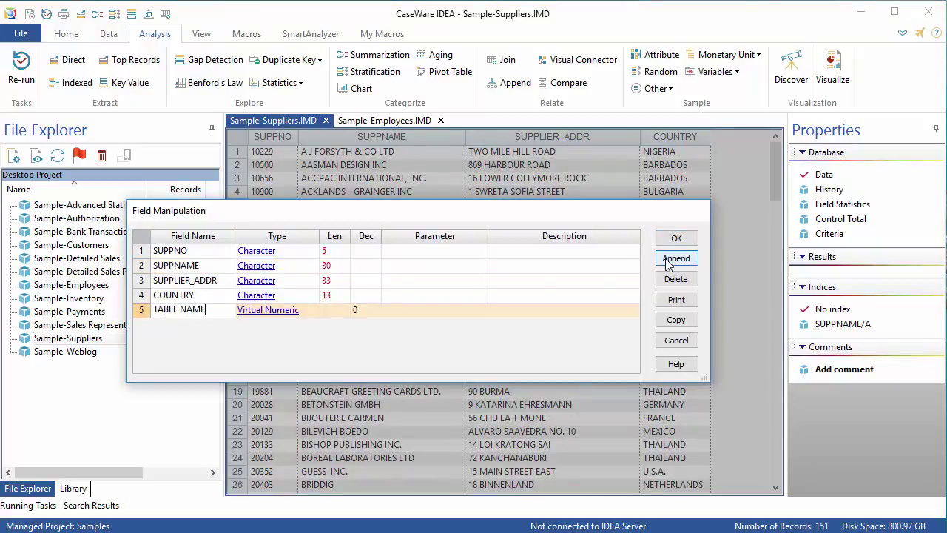
{"action": "left_click", "coordinate": [270, 311]}
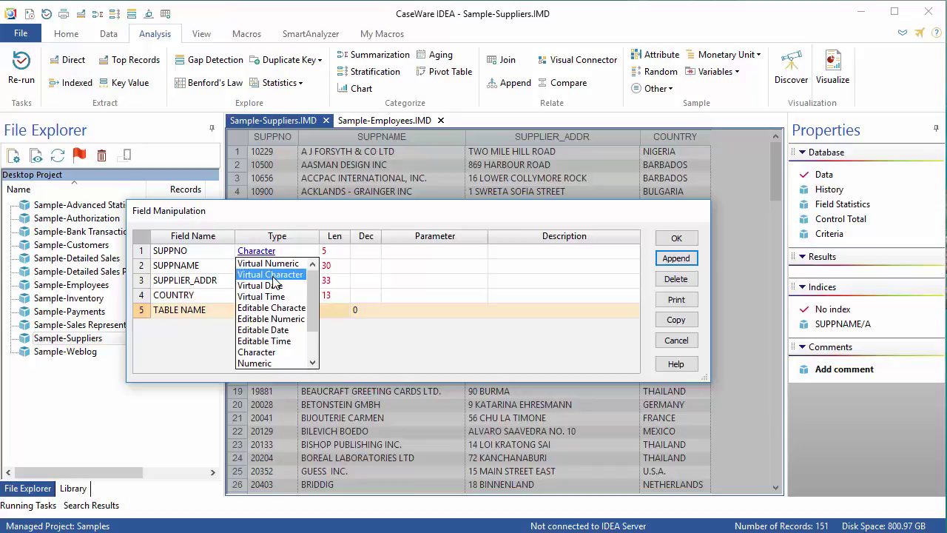
{"action": "left_click", "coordinate": [272, 277]}
{"action": "left_click", "coordinate": [335, 312]}
{"action": "type", "text": "20"}
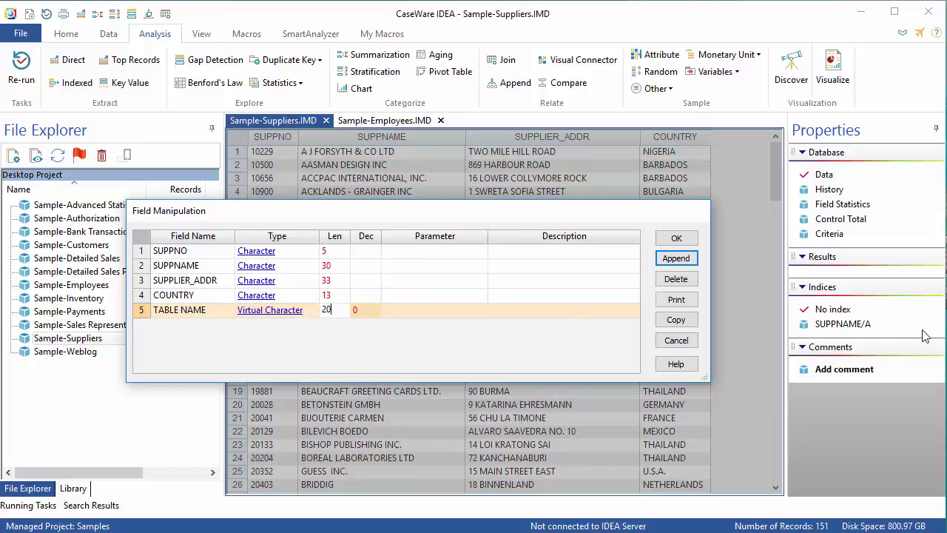
Set its equation to "Suppliers" and confirm the new field
{"action": "left_click", "coordinate": [433, 310]}
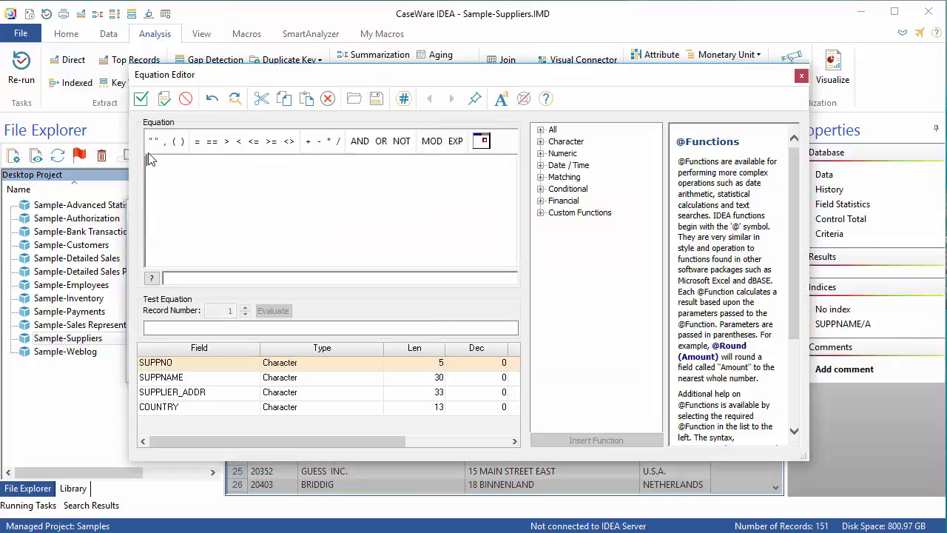
{"action": "type", "text": "\""}
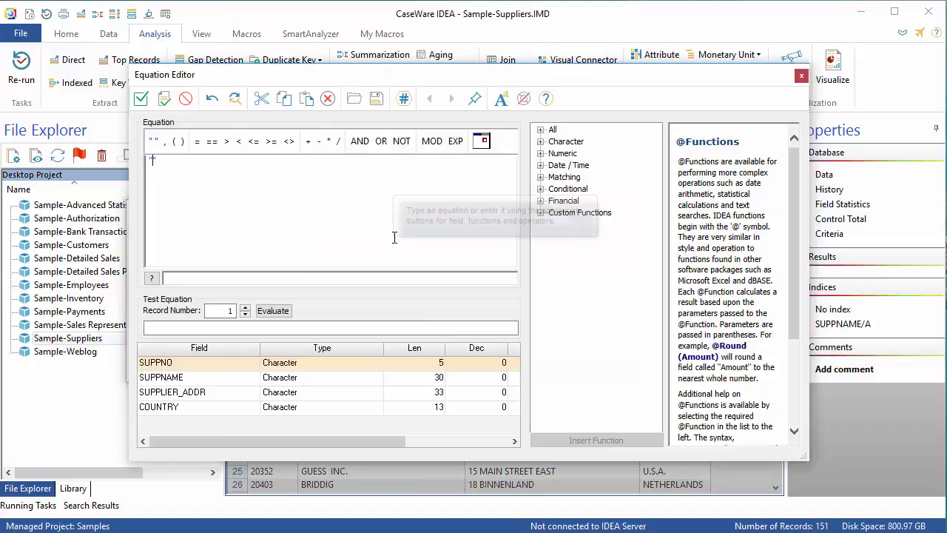
{"action": "type", "text": "Suppliers\""}
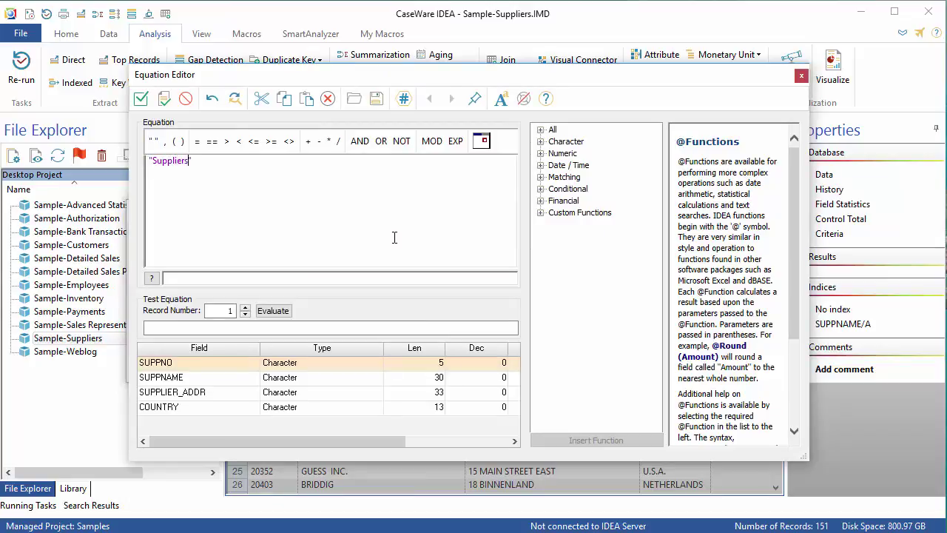
{"action": "left_click", "coordinate": [141, 99]}
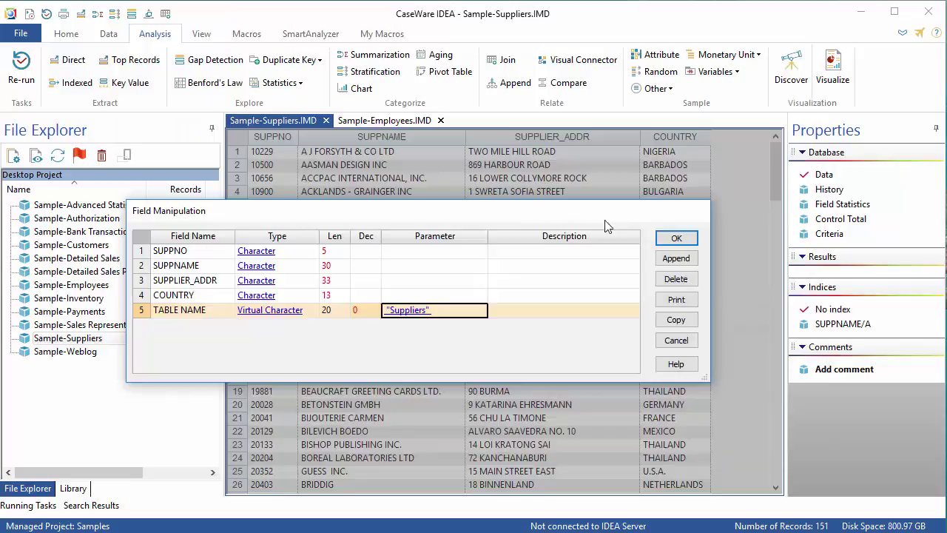
{"action": "left_click", "coordinate": [675, 238]}
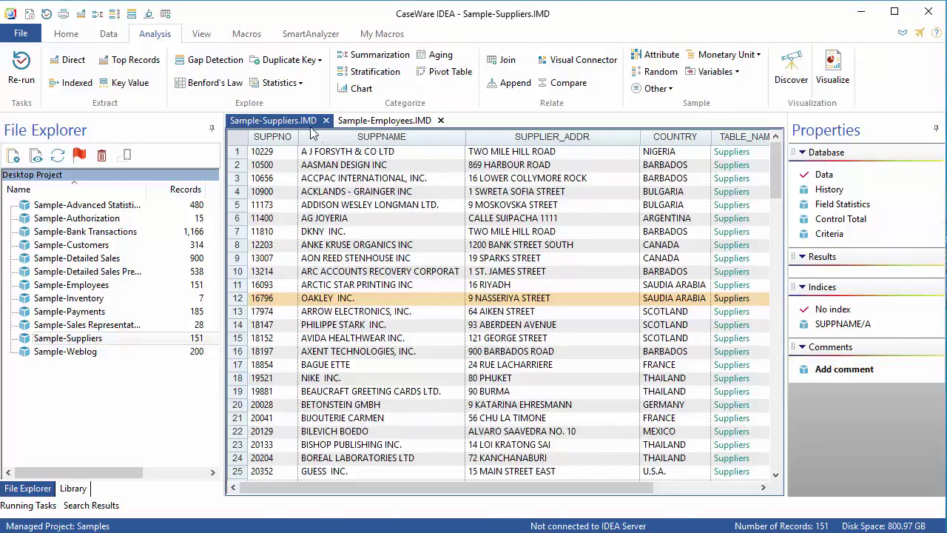
Dock Sample-Suppliers below Sample-Employees and append the supplier records to the employee database
{"action": "left_click_drag", "start_coordinate": [311, 127], "coordinate": [418, 485]}
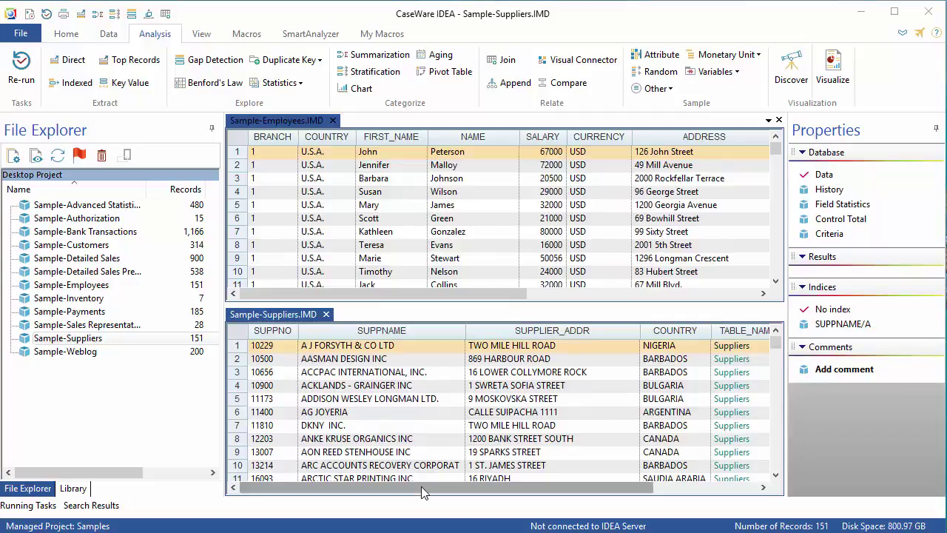
{"action": "left_click", "coordinate": [304, 122]}
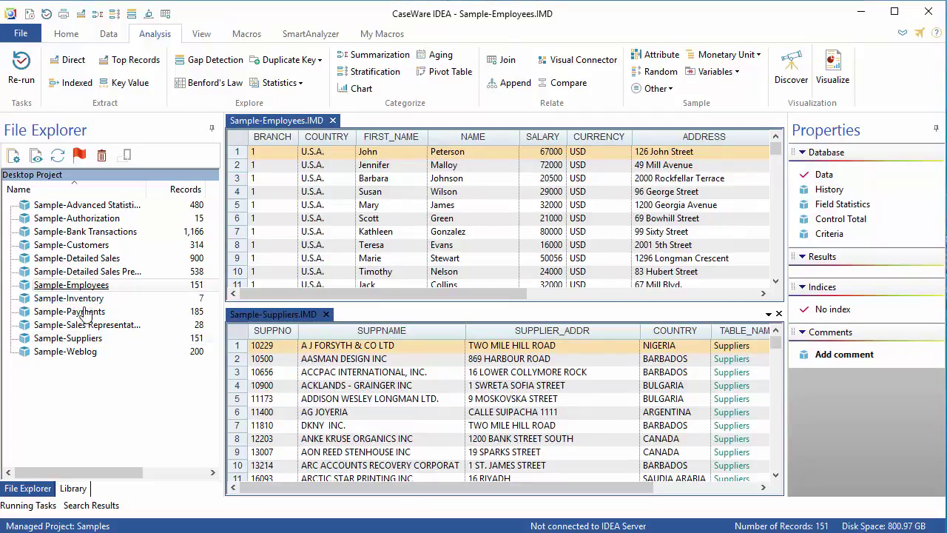
{"action": "right_click", "coordinate": [78, 346]}
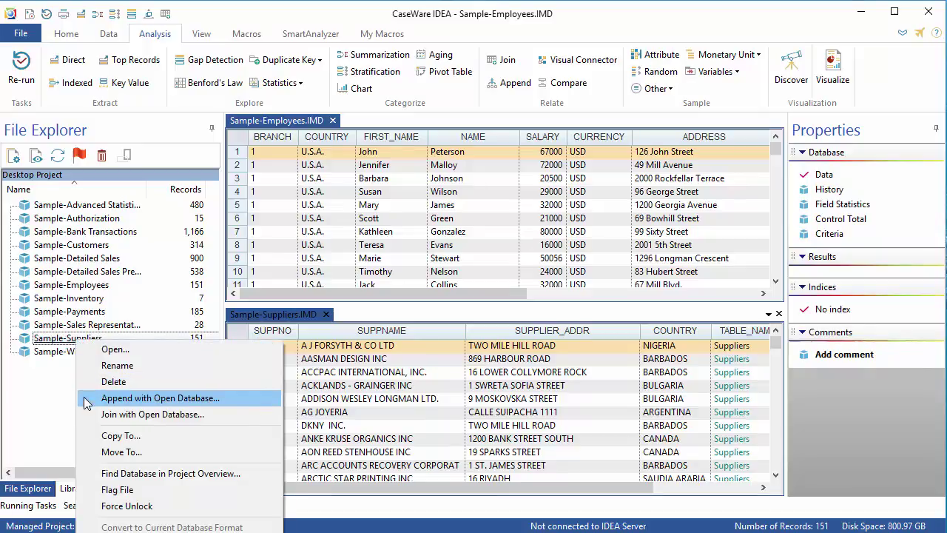
{"action": "left_click", "coordinate": [87, 394]}
{"action": "left_click", "coordinate": [745, 126]}
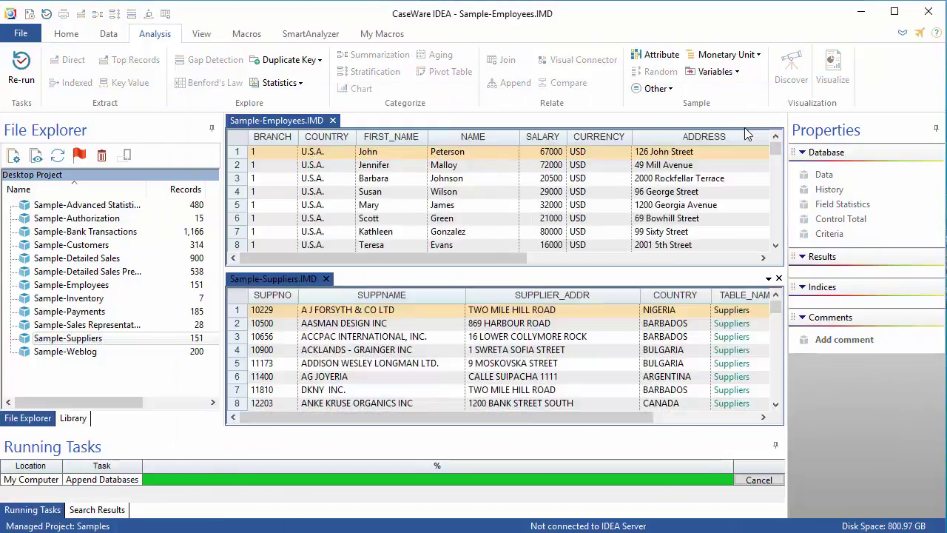
Close the Sample-Suppliers view and browse the 302-record Append Databases grid
{"action": "left_click", "coordinate": [327, 314]}
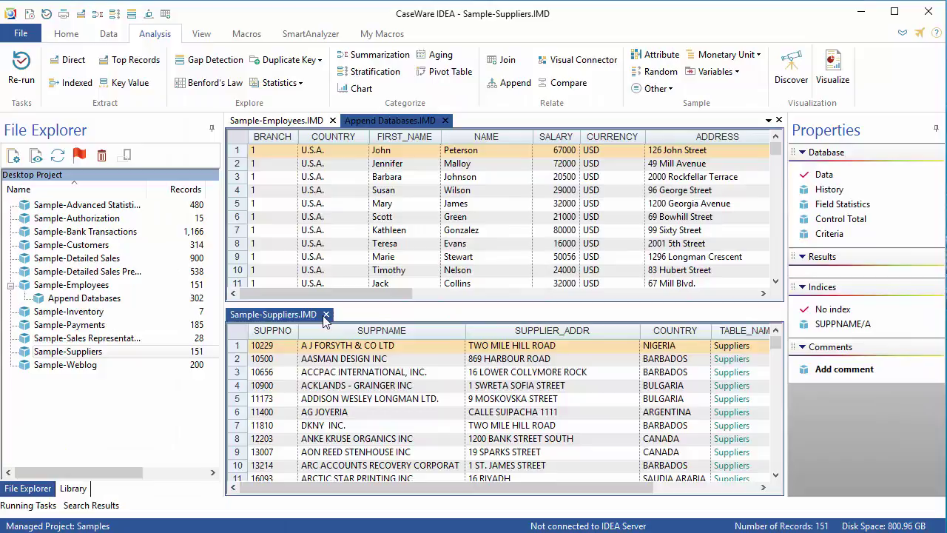
{"action": "left_click_drag", "start_coordinate": [777, 165], "coordinate": [770, 321]}
{"action": "left_click_drag", "start_coordinate": [407, 487], "coordinate": [605, 501]}
{"action": "scroll", "coordinate": [618, 442], "scroll_direction": "up", "scroll_amount": 5}
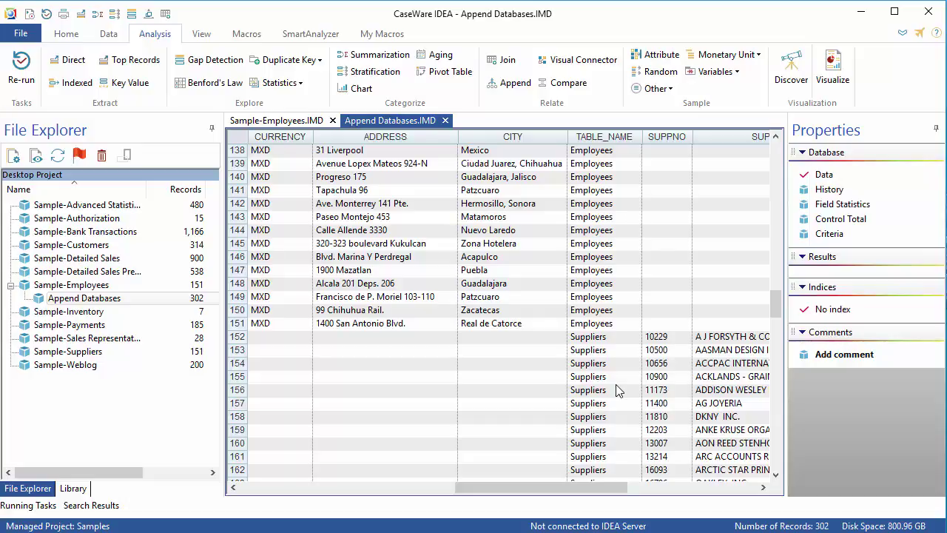
Append a 40-character virtual character field ADDRESS_TEST to Append Databases
{"action": "key", "text": "Down"}
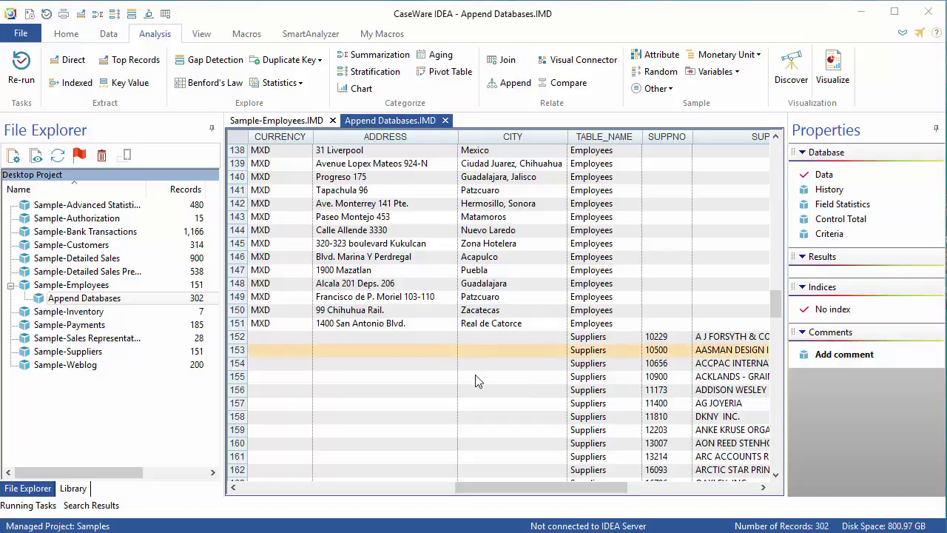
{"action": "double_click", "coordinate": [551, 391]}
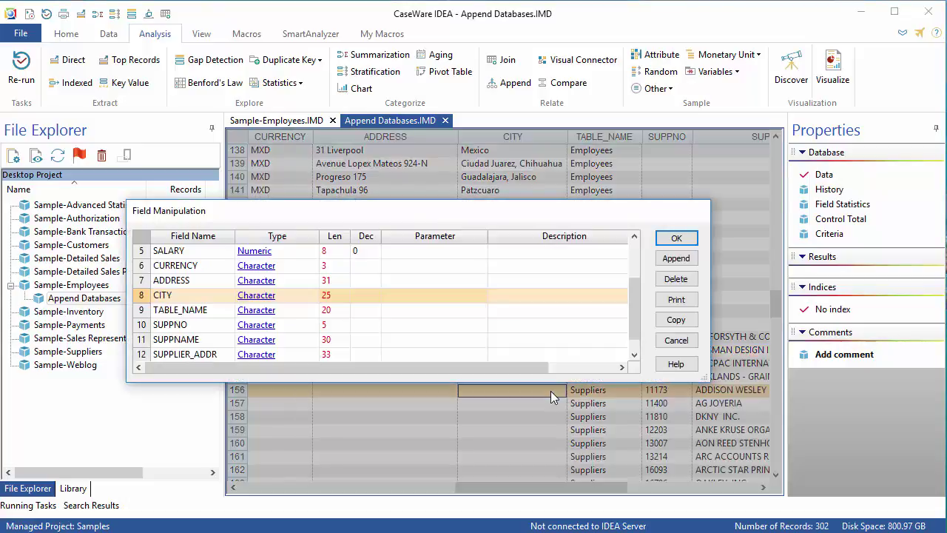
{"action": "left_click", "coordinate": [676, 258]}
{"action": "type", "text": "A"}
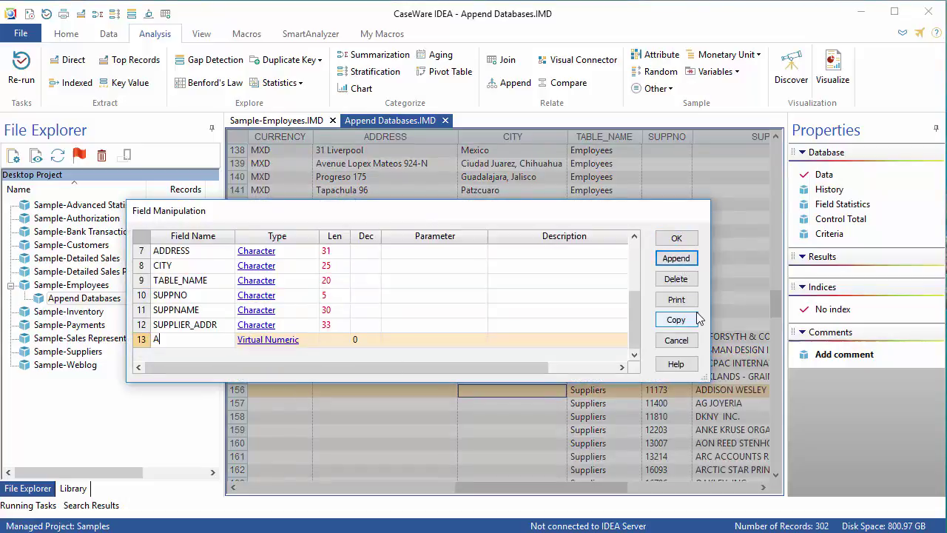
{"action": "type", "text": "DDRESS_TEST"}
{"action": "left_click", "coordinate": [280, 339]}
{"action": "left_click", "coordinate": [288, 287]}
{"action": "left_click", "coordinate": [336, 344]}
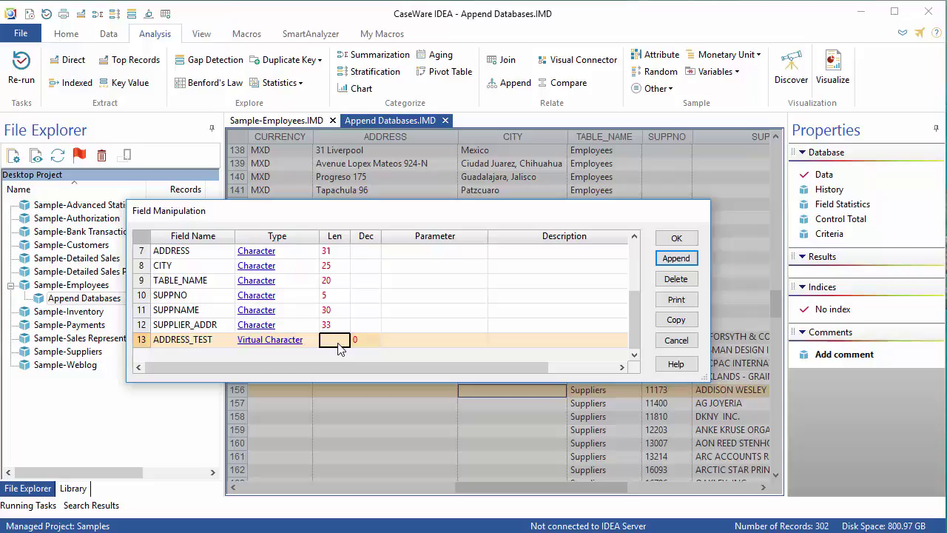
{"action": "type", "text": "40"}
Set its equation to ADDRESS + SUPPLIER_ADDR and confirm the field
{"action": "left_click", "coordinate": [442, 345]}
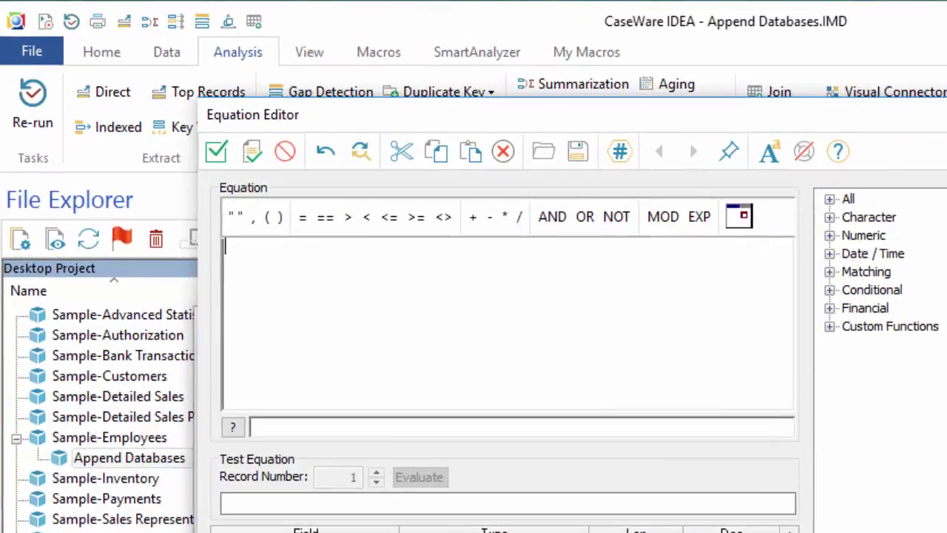
{"action": "type", "text": "A"}
{"action": "key", "text": "Return"}
{"action": "type", "text": "+"}
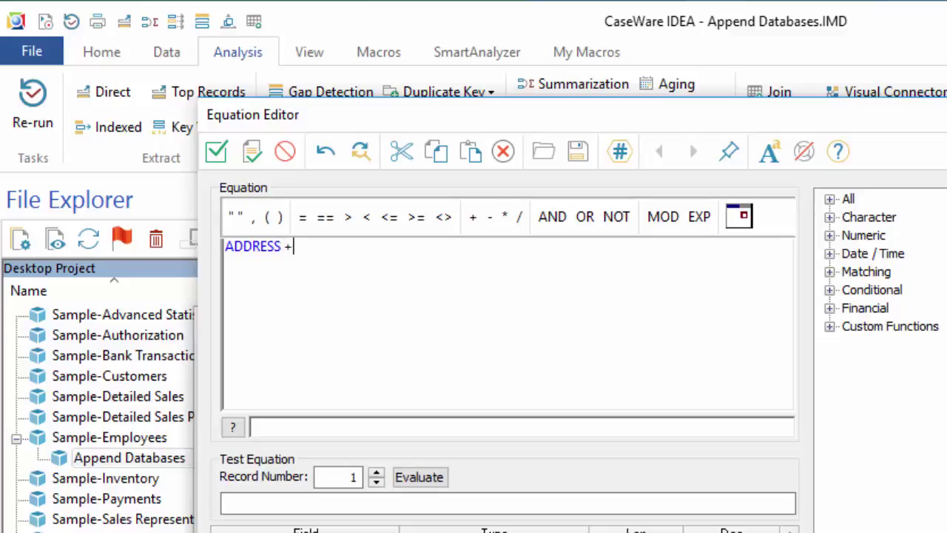
{"action": "type", "text": " SUPPLIER_ADDR"}
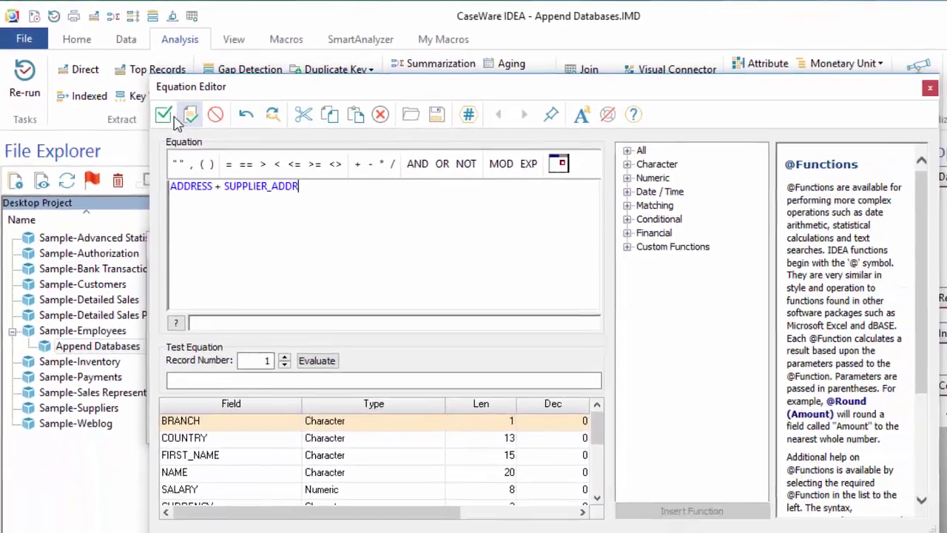
{"action": "left_click", "coordinate": [178, 119]}
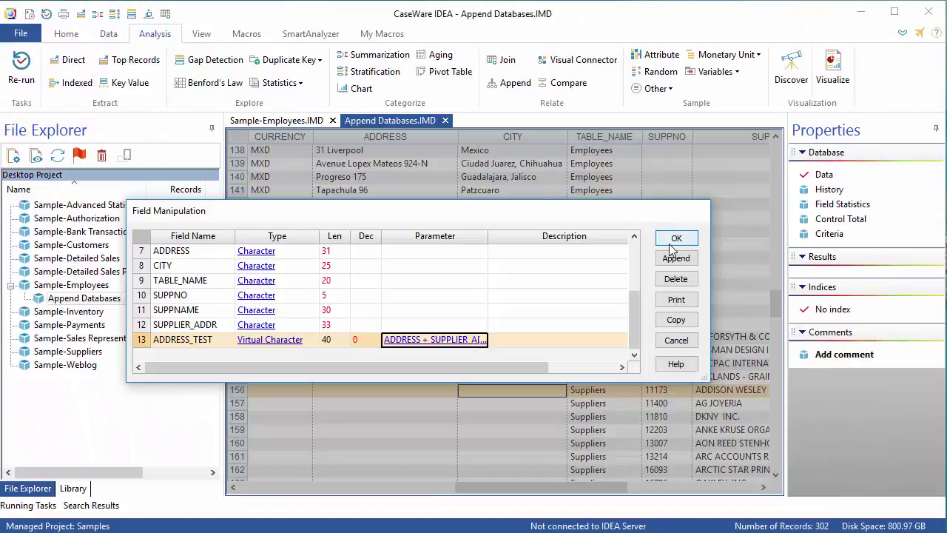
{"action": "left_click", "coordinate": [672, 241]}
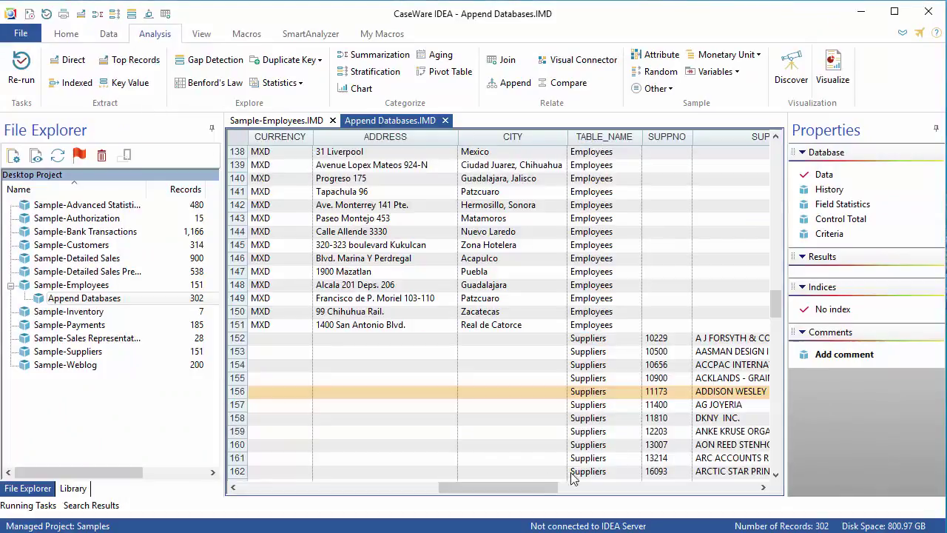
Scroll right to show the SUPPNAME, SUPPLIER_ADDR and ADDRESS_TEST columns
{"action": "left_click_drag", "start_coordinate": [526, 488], "coordinate": [729, 490]}
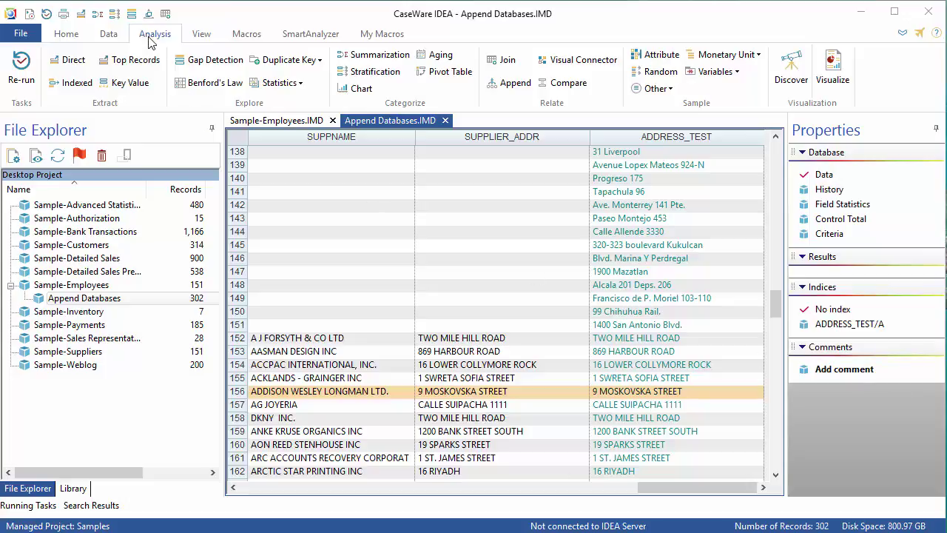
Choose Duplicate Key > Fuzzy on the Analysis tab
{"action": "left_click", "coordinate": [312, 61]}
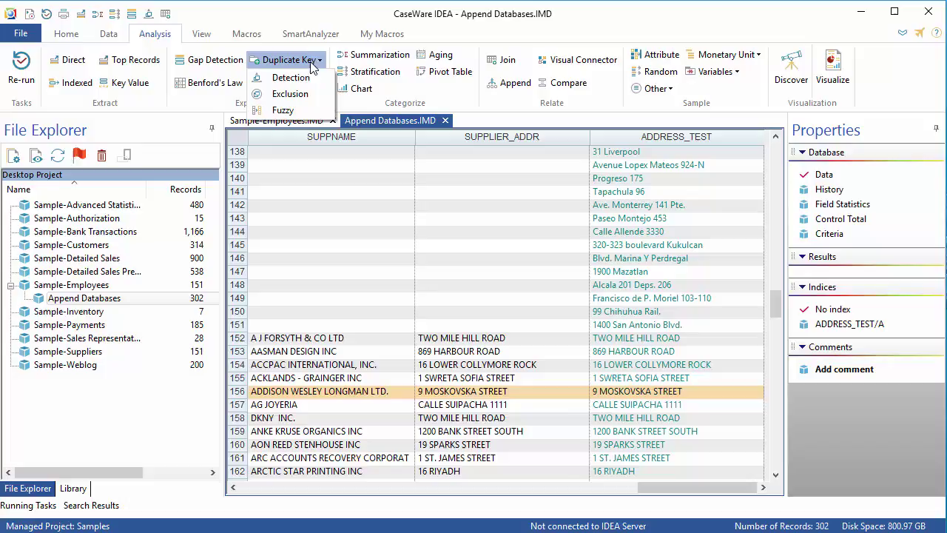
{"action": "left_click", "coordinate": [323, 114]}
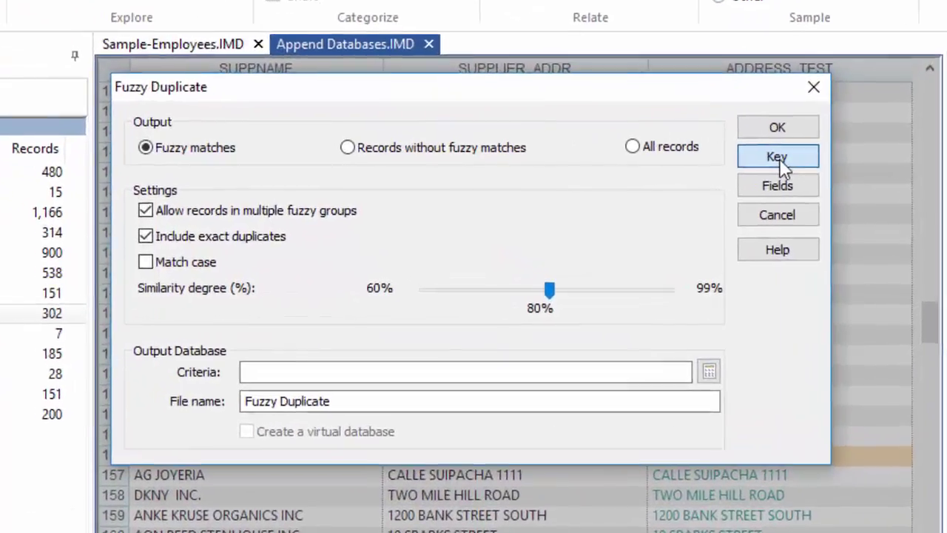
Fuzzy-match on ADDRESS_TEST and output the results to 'Fuzzy Duplicate - Addresses'
{"action": "left_click", "coordinate": [675, 194]}
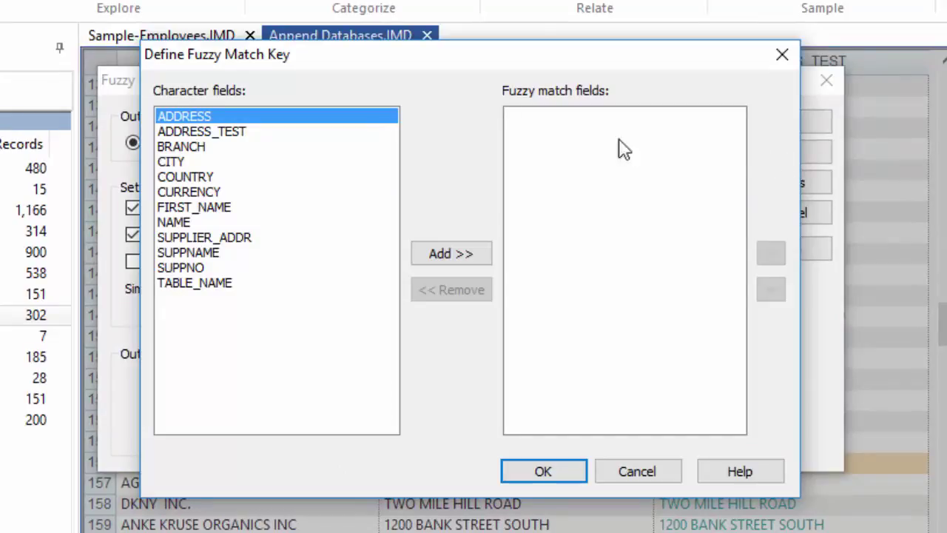
{"action": "left_click", "coordinate": [236, 134]}
{"action": "left_click", "coordinate": [448, 256]}
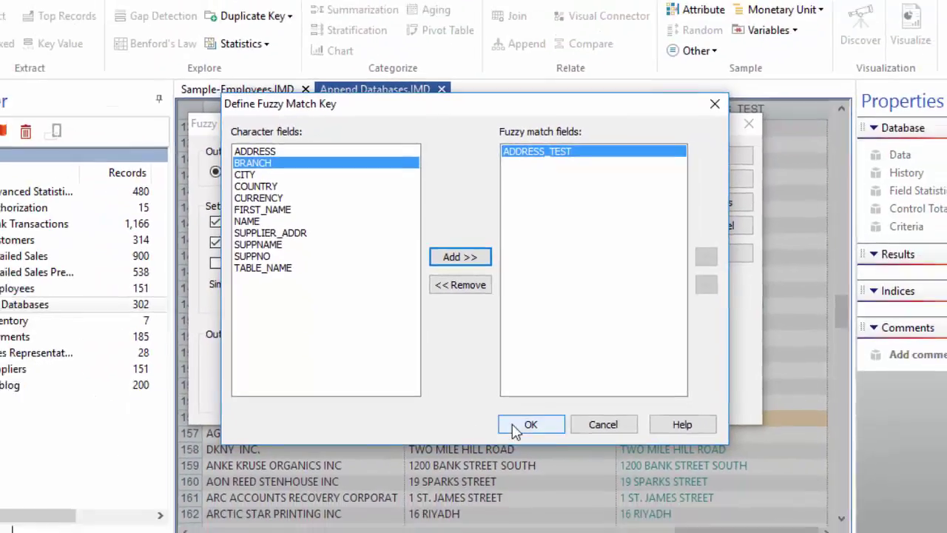
{"action": "left_click", "coordinate": [543, 471]}
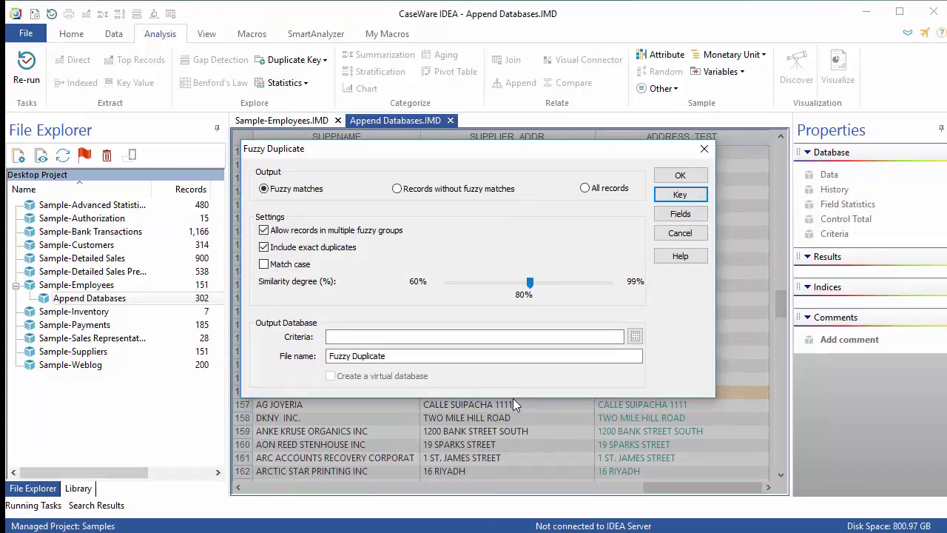
{"action": "left_click", "coordinate": [475, 356]}
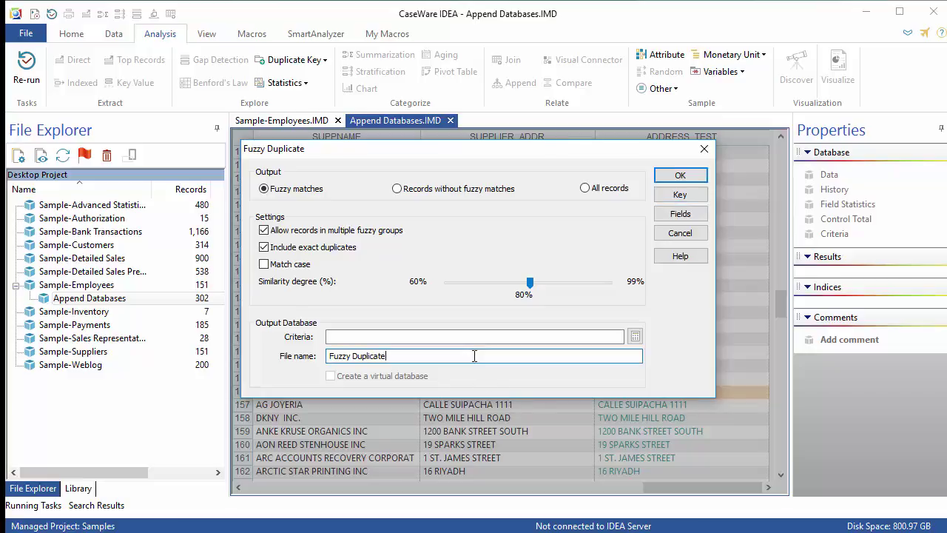
{"action": "type", "text": "- Addresses"}
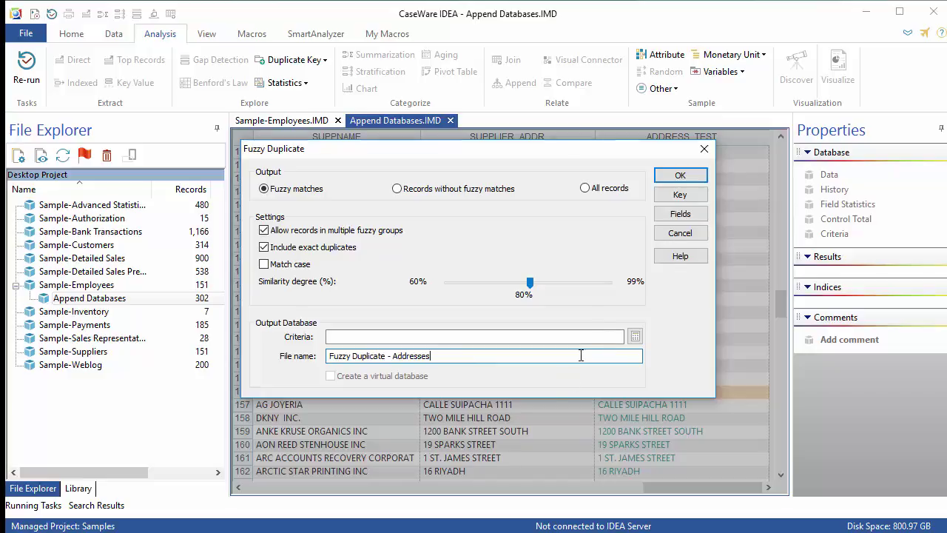
{"action": "left_click", "coordinate": [700, 177]}
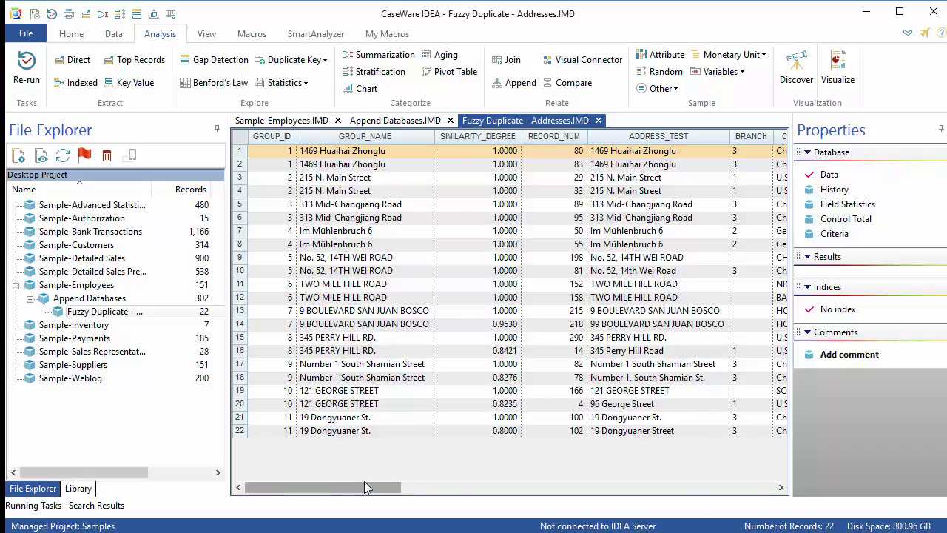
Scroll right and drag the TABLE_NAME column left beside GROUP_NAME
{"action": "left_click_drag", "start_coordinate": [364, 487], "coordinate": [588, 502]}
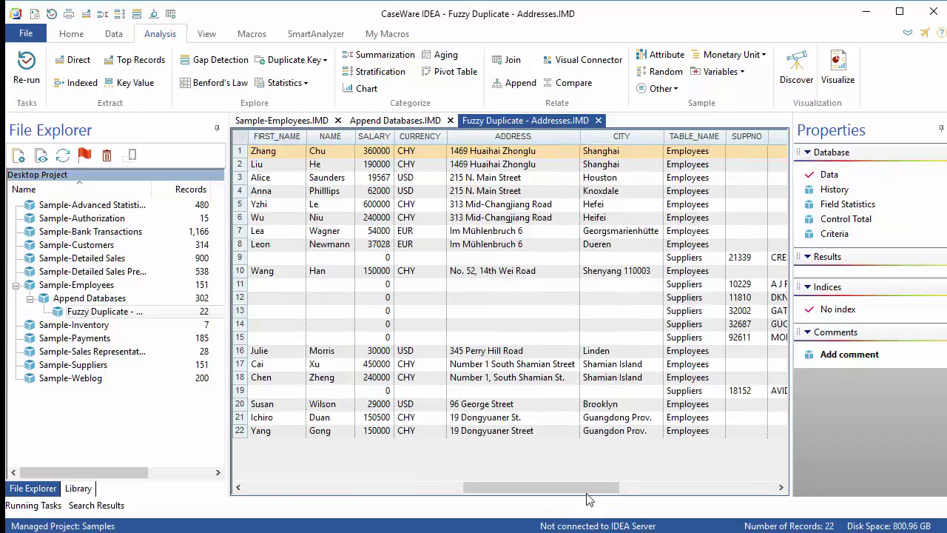
{"action": "left_click", "coordinate": [681, 136]}
{"action": "left_click_drag", "start_coordinate": [693, 145], "coordinate": [436, 151]}
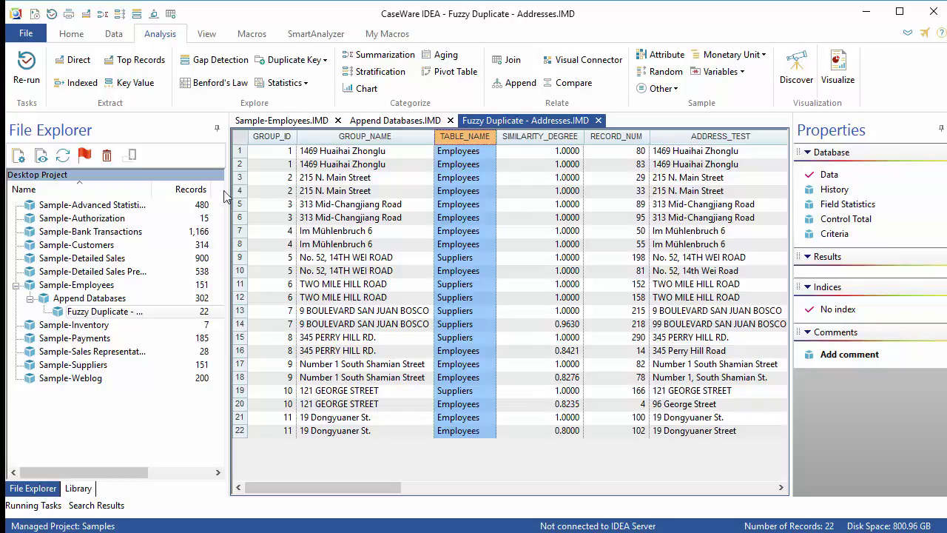
{"action": "left_click_drag", "start_coordinate": [239, 151], "coordinate": [239, 158]}
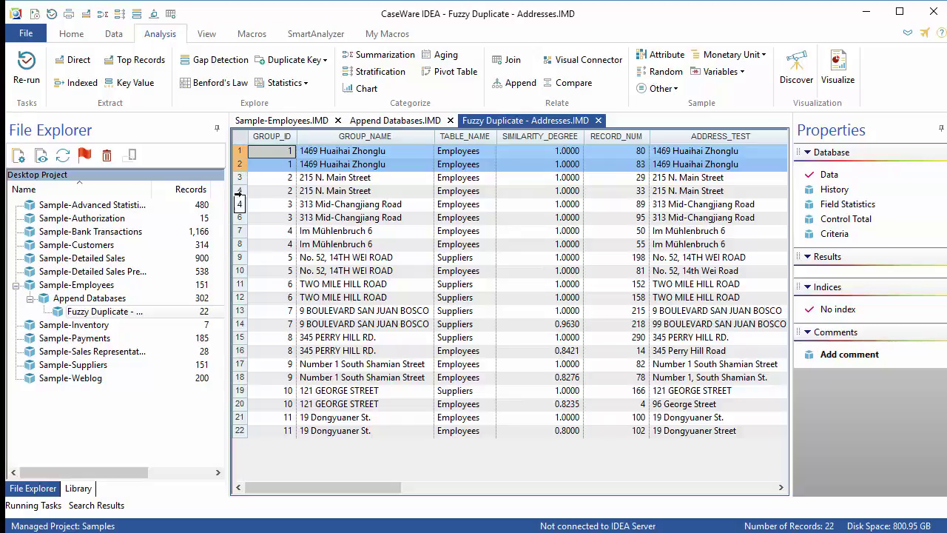
{"action": "left_click", "coordinate": [236, 244]}
{"action": "left_click", "coordinate": [236, 257]}
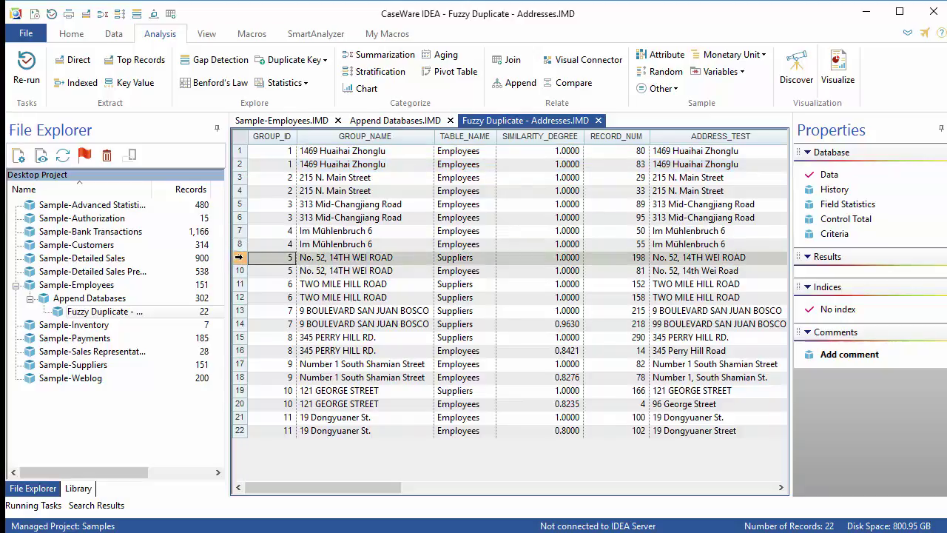
{"action": "left_click", "coordinate": [238, 267]}
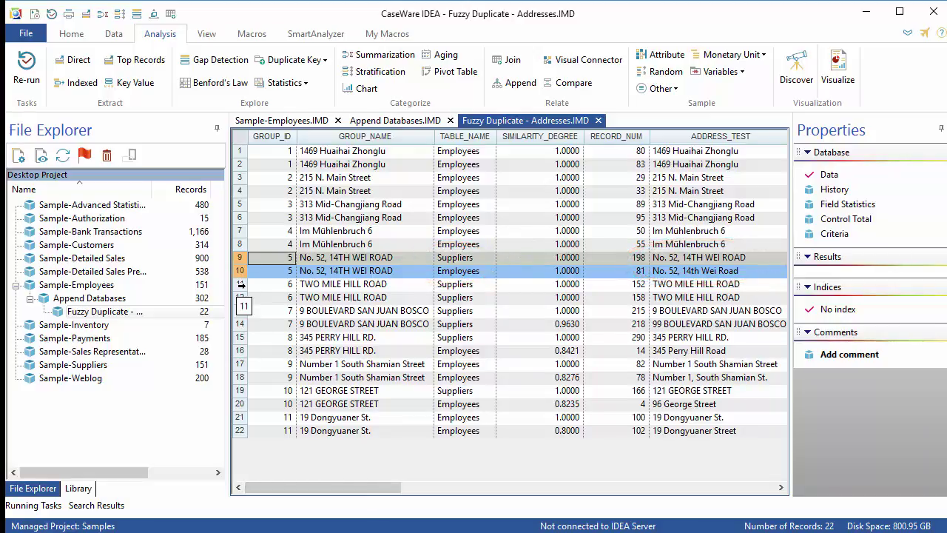
{"action": "left_click", "coordinate": [241, 311]}
{"action": "left_click", "coordinate": [242, 324], "text": "shift"}
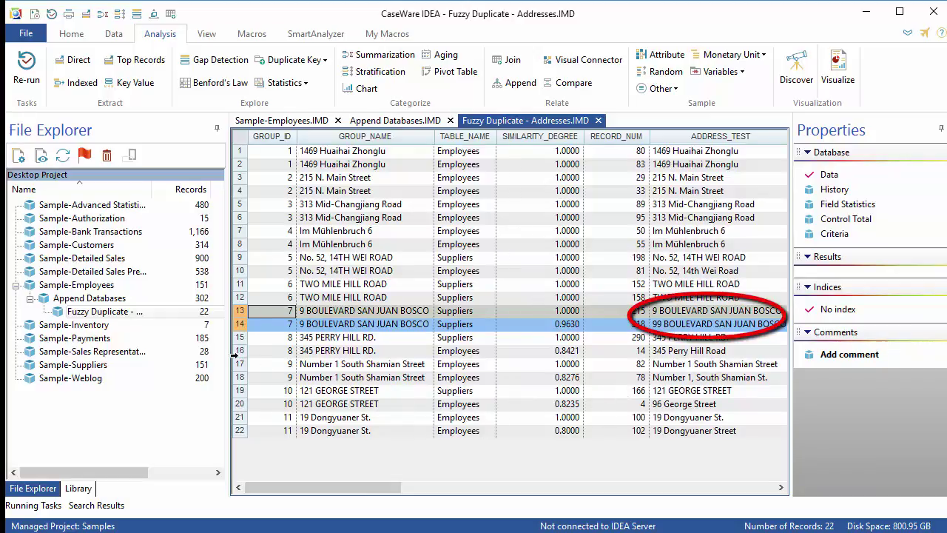
{"action": "left_click", "coordinate": [242, 337]}
{"action": "left_click", "coordinate": [241, 351], "text": "shift"}
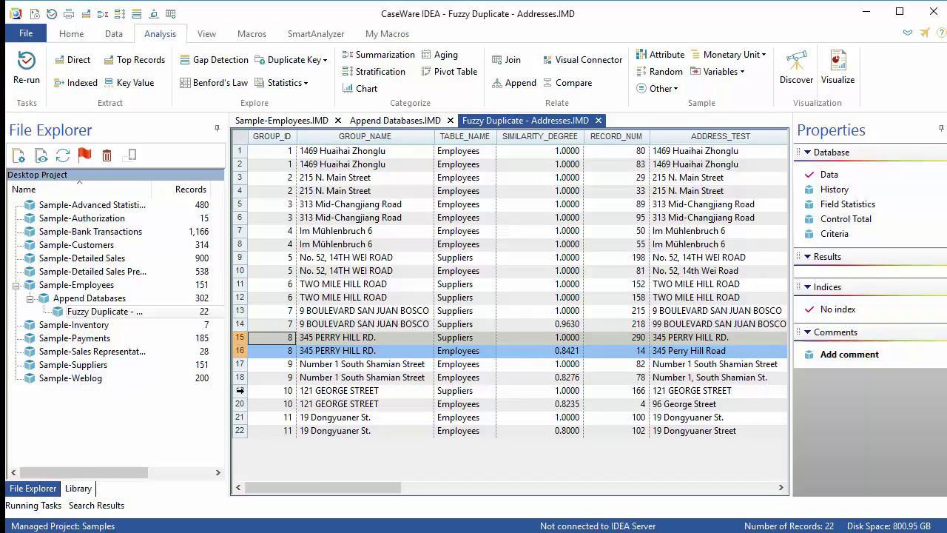
{"action": "left_click_drag", "start_coordinate": [239, 391], "coordinate": [239, 403]}
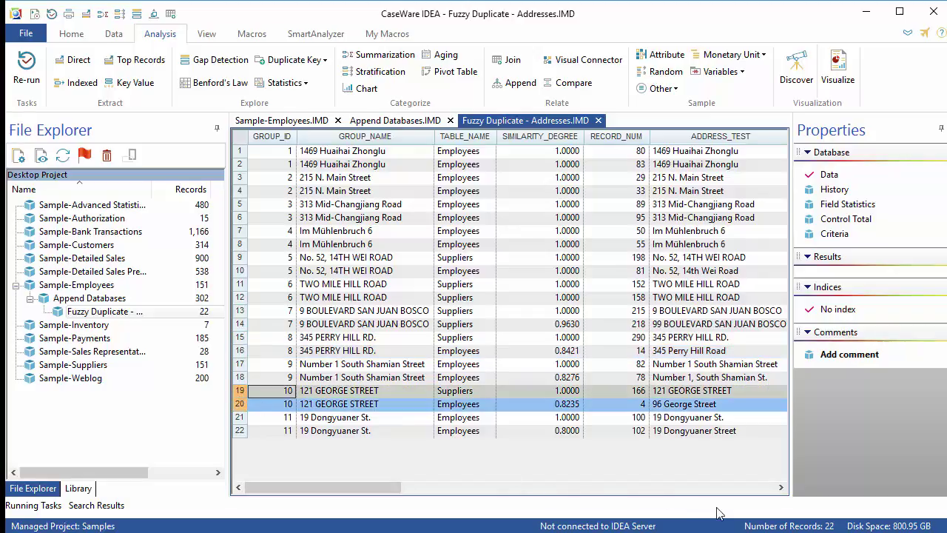